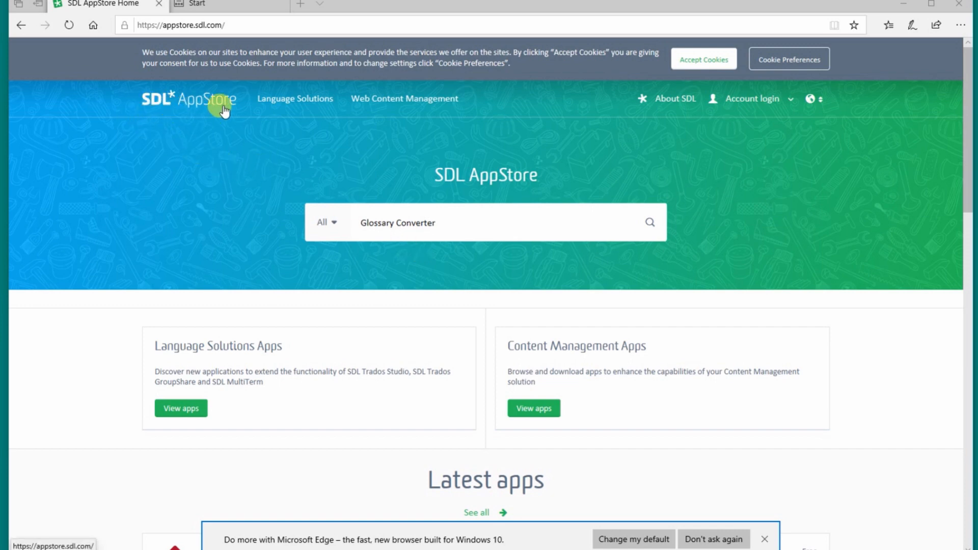
Search the SDL AppStore for Glossary Converter, examine the app's page with its description and download option, and put the browser away.
{"action": "left_click", "coordinate": [452, 219]}
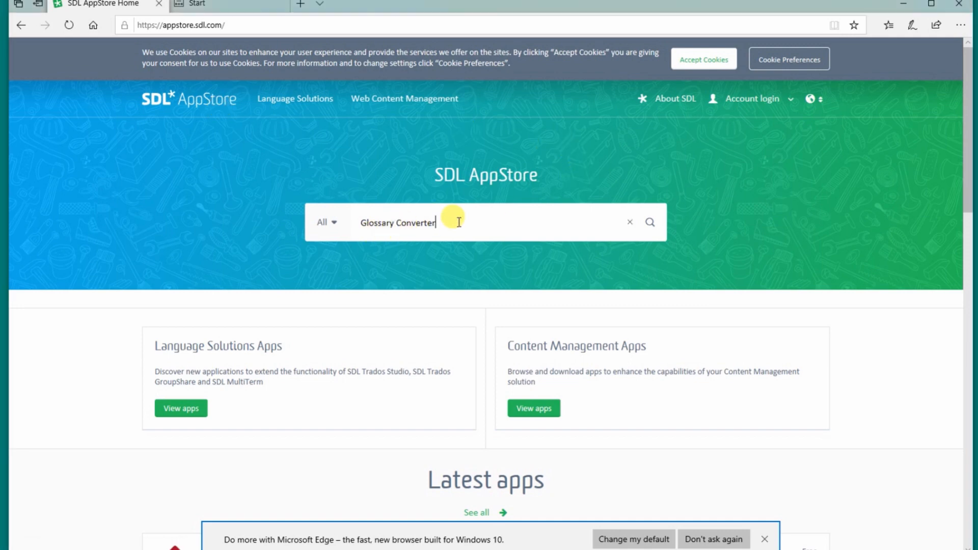
{"action": "key", "text": "Return"}
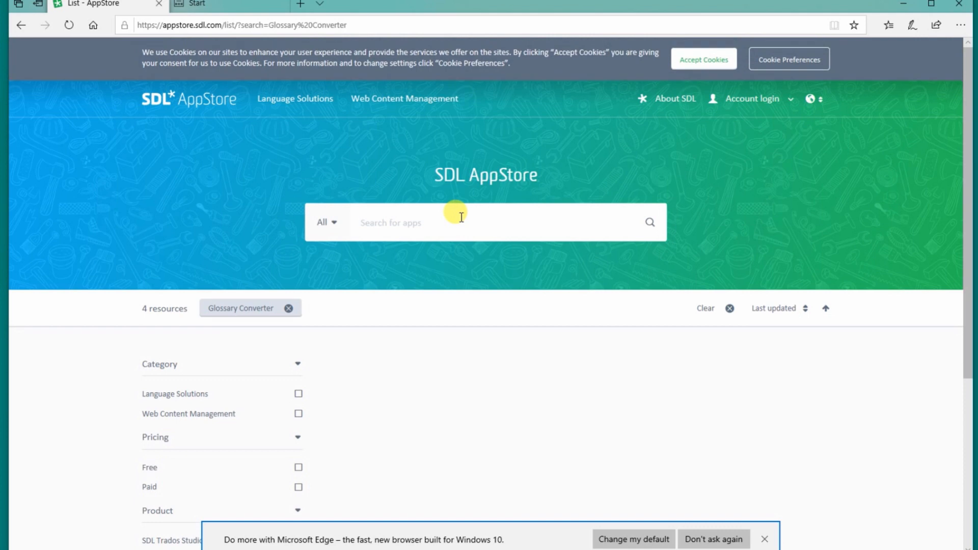
{"action": "scroll", "coordinate": [458, 214], "scroll_direction": "down", "scroll_amount": 3}
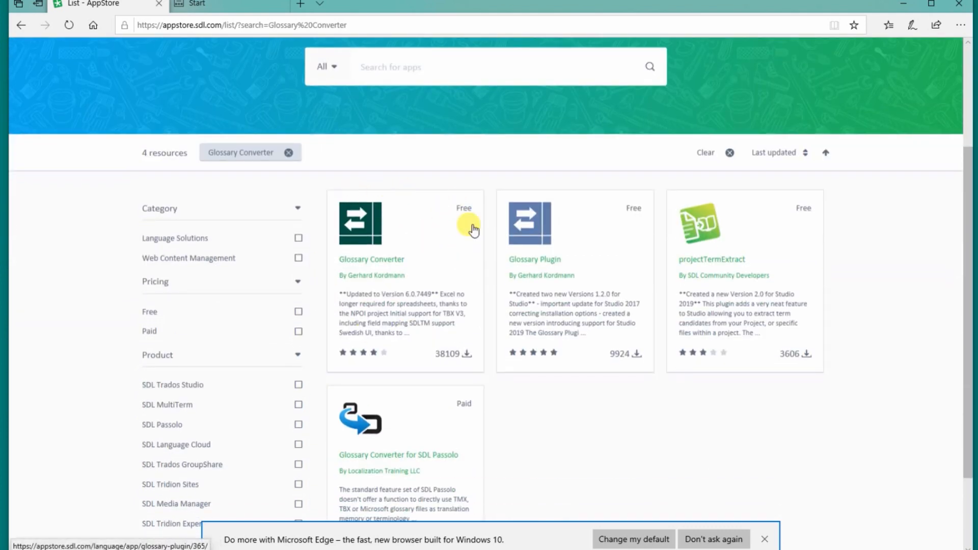
{"action": "left_click", "coordinate": [383, 267]}
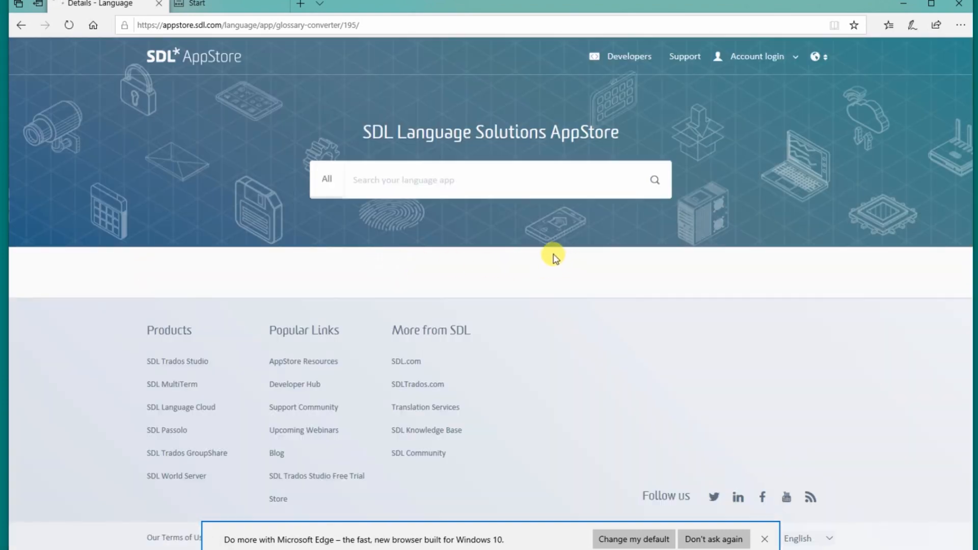
{"action": "scroll", "coordinate": [732, 266], "scroll_direction": "down", "scroll_amount": 2}
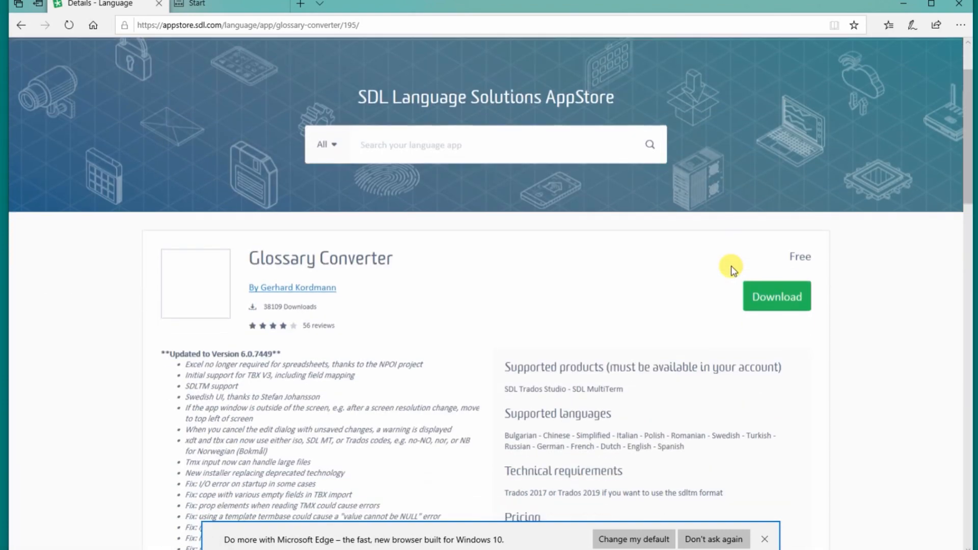
{"action": "scroll", "coordinate": [732, 266], "scroll_direction": "down", "scroll_amount": 3}
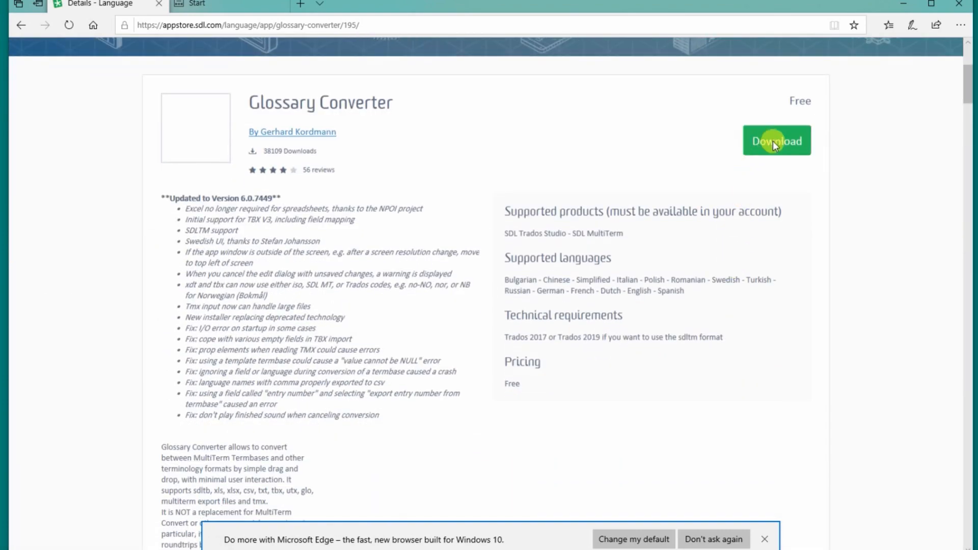
{"action": "left_click", "coordinate": [904, 6]}
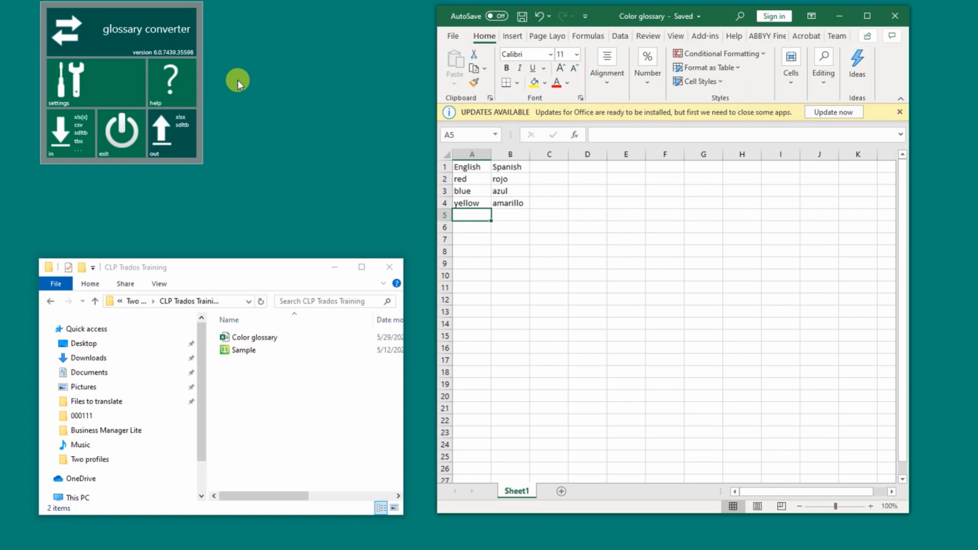
Reposition the Glossary Converter window and narrow the folder's navigation area to give the file list more room.
{"action": "left_click_drag", "start_coordinate": [114, 16], "coordinate": [184, 48]}
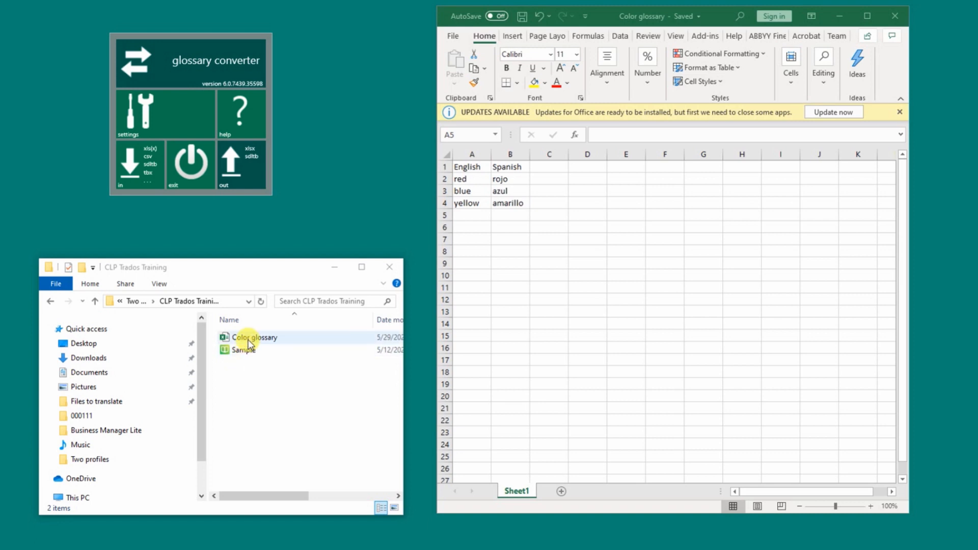
{"action": "left_click_drag", "start_coordinate": [202, 358], "coordinate": [161, 358]}
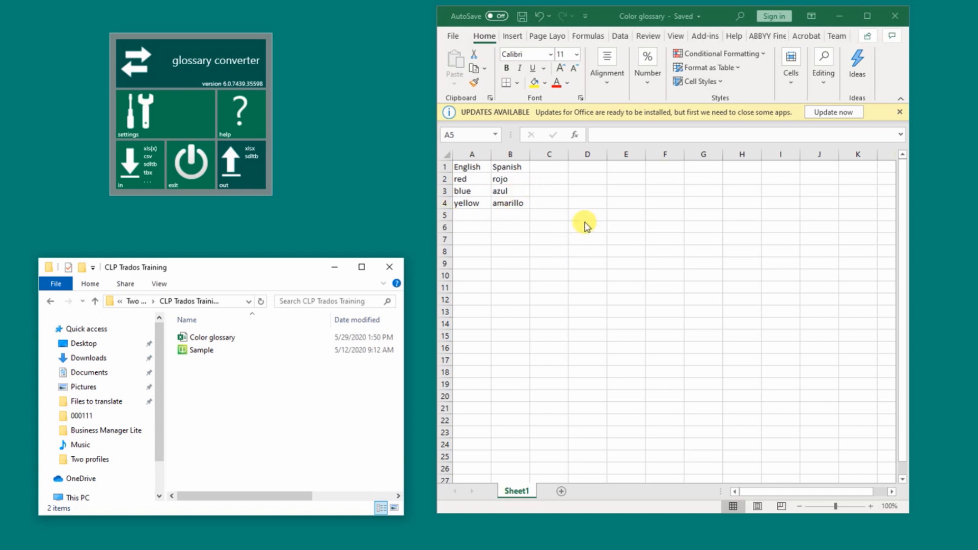
Check the English and Spanish language headers in cells A1 and B1 of the Color glossary workbook, and close it.
{"action": "left_click", "coordinate": [467, 170]}
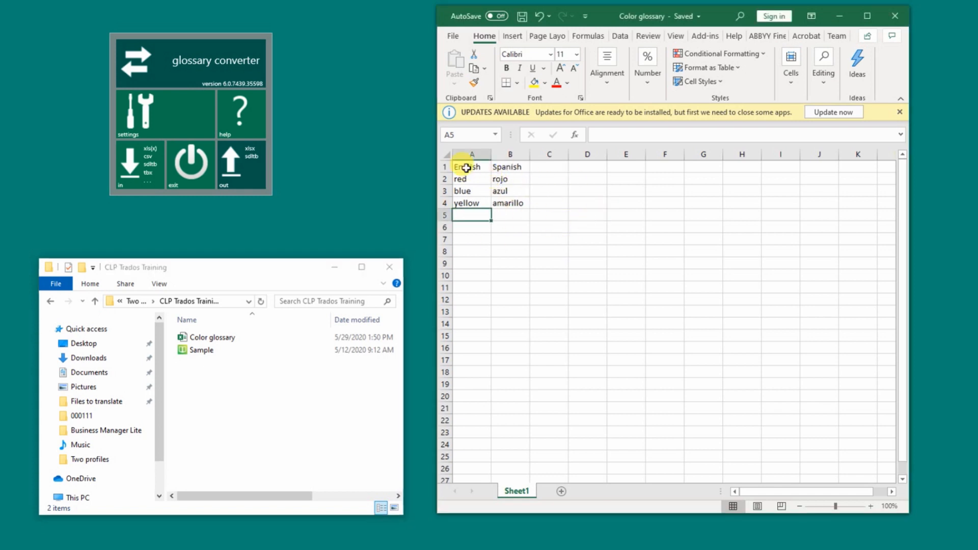
{"action": "left_click", "coordinate": [466, 167]}
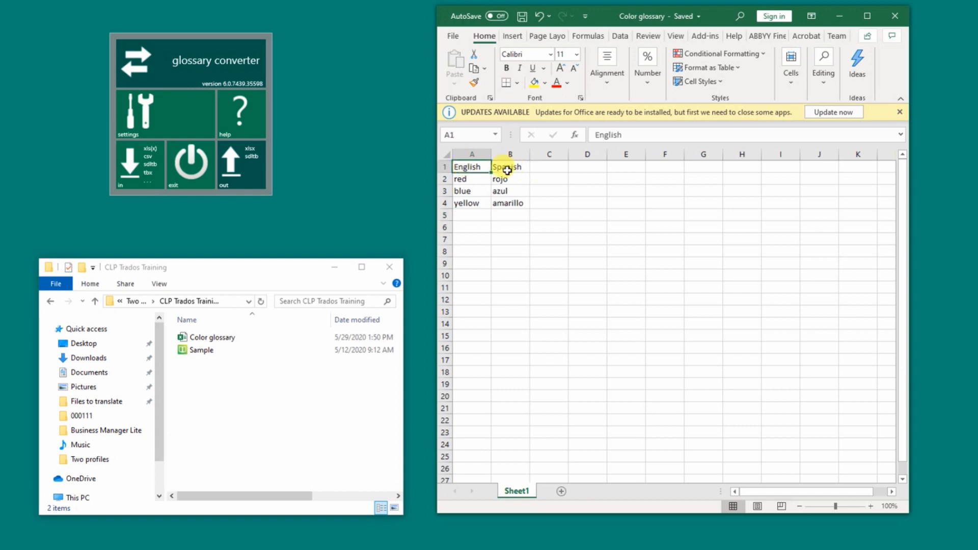
{"action": "left_click", "coordinate": [507, 170]}
{"action": "left_click", "coordinate": [465, 167]}
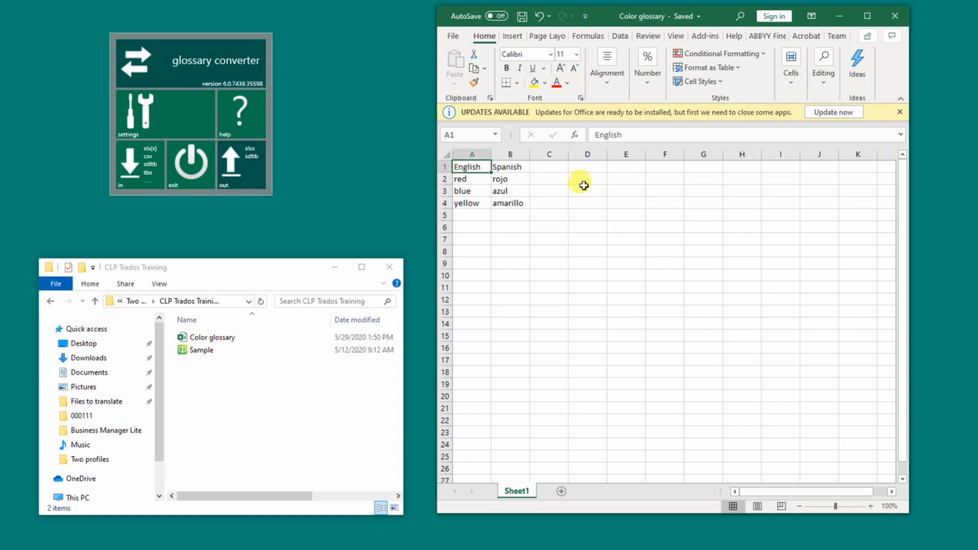
{"action": "left_click", "coordinate": [897, 17]}
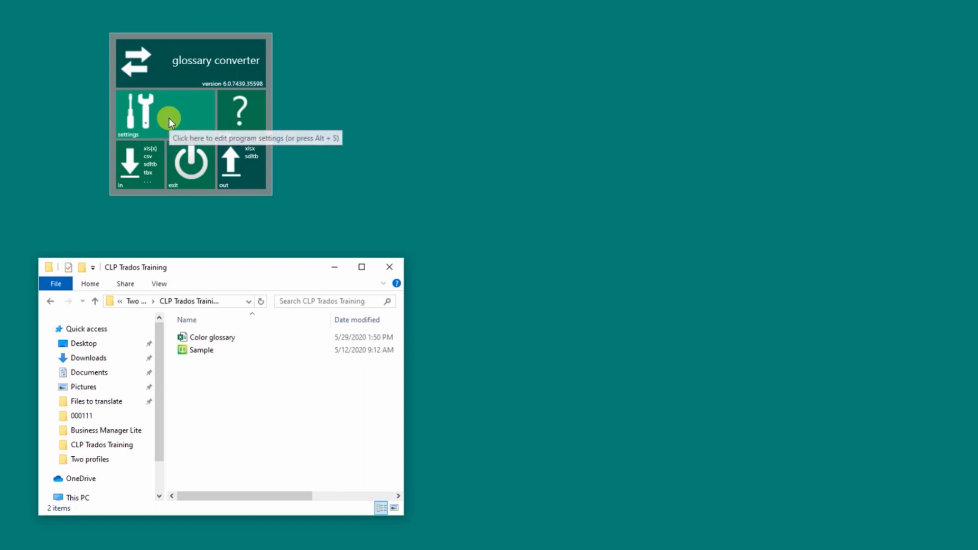
Convert the Color glossary Excel file into a MultiTerm termbase with Glossary Converter.
{"action": "left_click", "coordinate": [227, 343]}
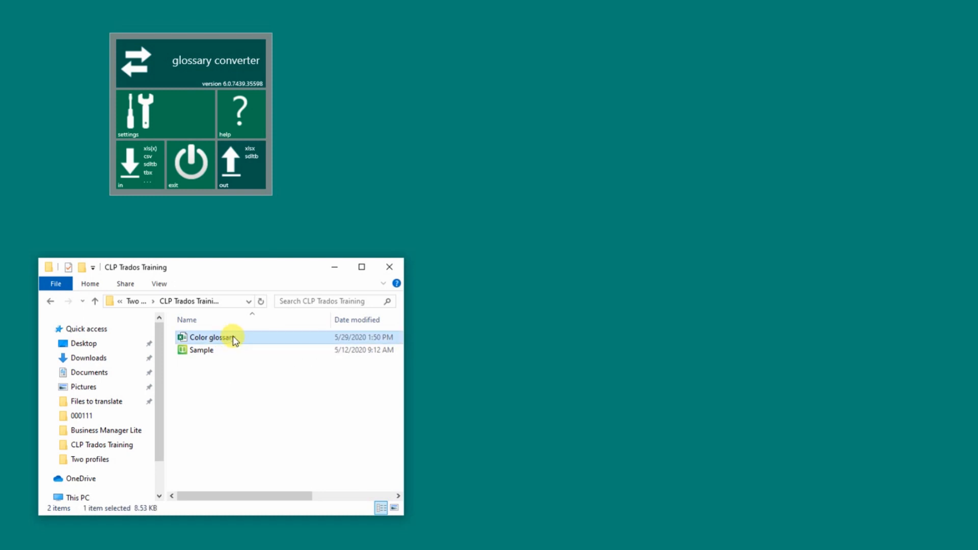
{"action": "left_click_drag", "start_coordinate": [231, 343], "coordinate": [203, 127]}
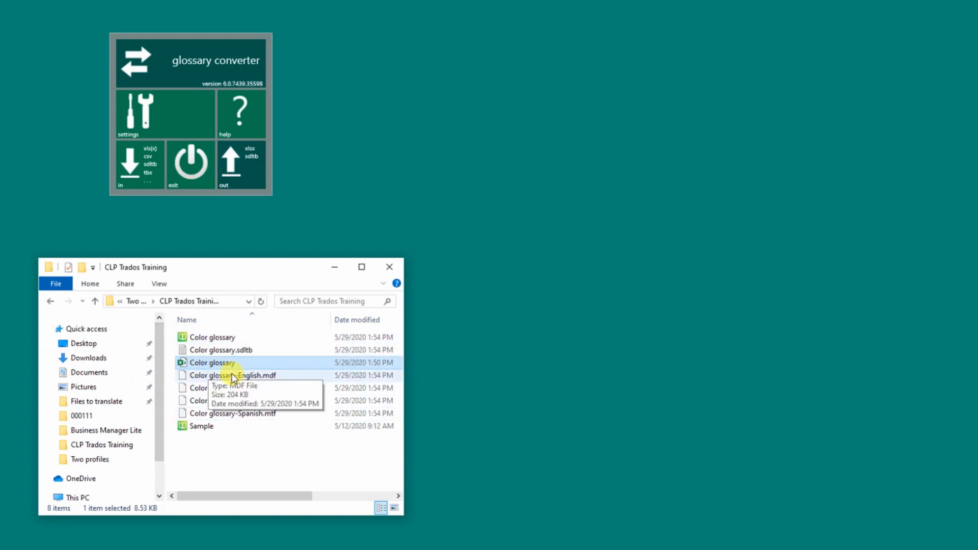
Open the converted Color glossary termbase in SDL MultiTerm, view the red and yellow entries, and close it.
{"action": "left_click", "coordinate": [218, 337]}
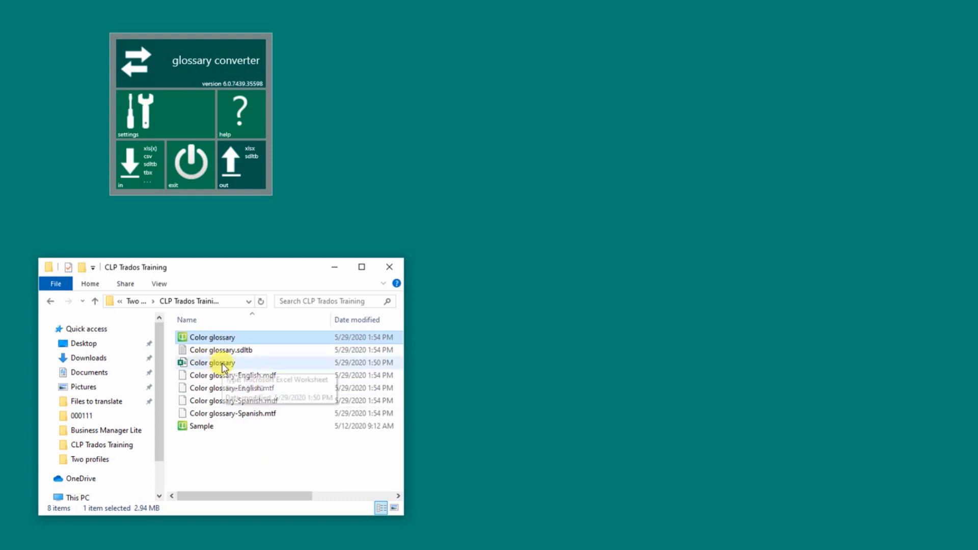
{"action": "double_click", "coordinate": [220, 338]}
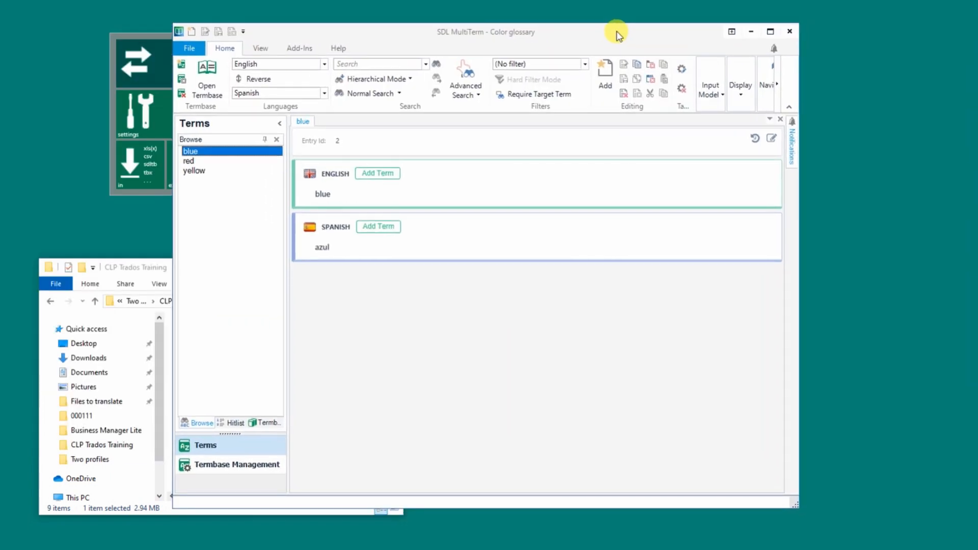
{"action": "left_click", "coordinate": [192, 161]}
{"action": "left_click", "coordinate": [190, 171]}
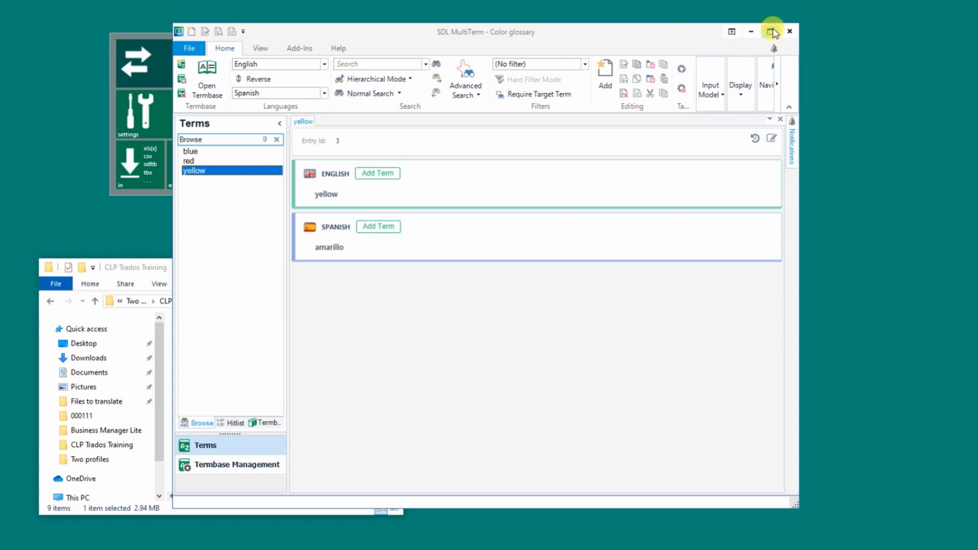
{"action": "left_click", "coordinate": [790, 32]}
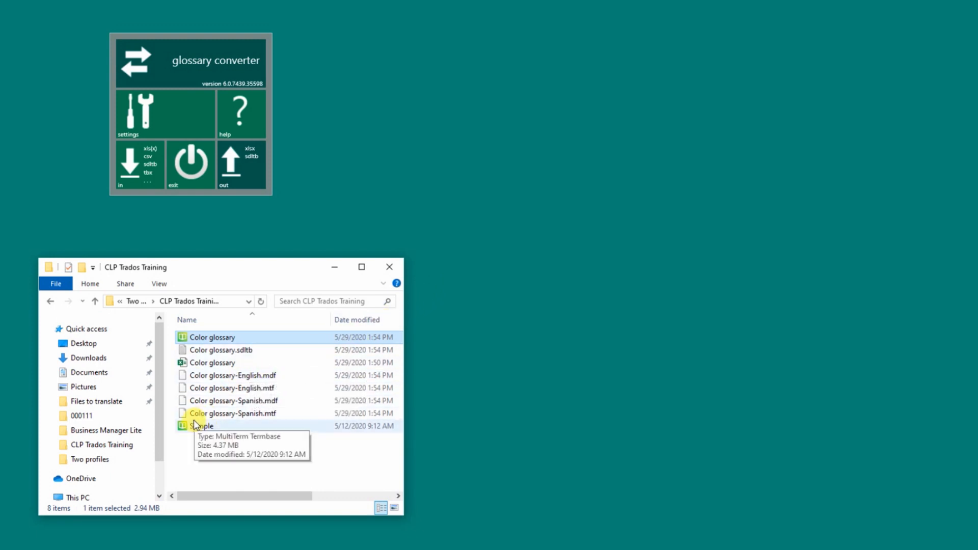
Convert the Sample MultiTerm termbase into an Excel workbook with Glossary Converter.
{"action": "left_click", "coordinate": [243, 433]}
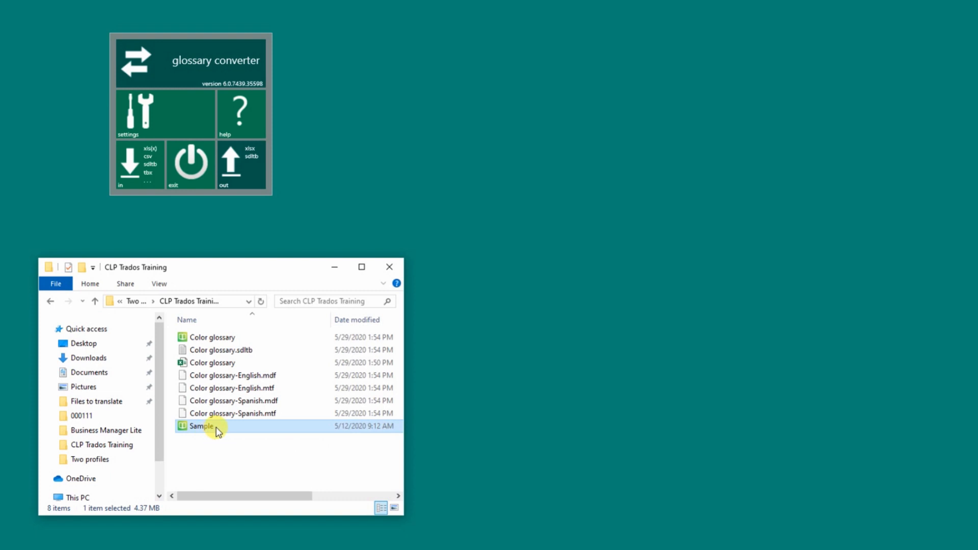
{"action": "left_click_drag", "start_coordinate": [216, 427], "coordinate": [187, 109]}
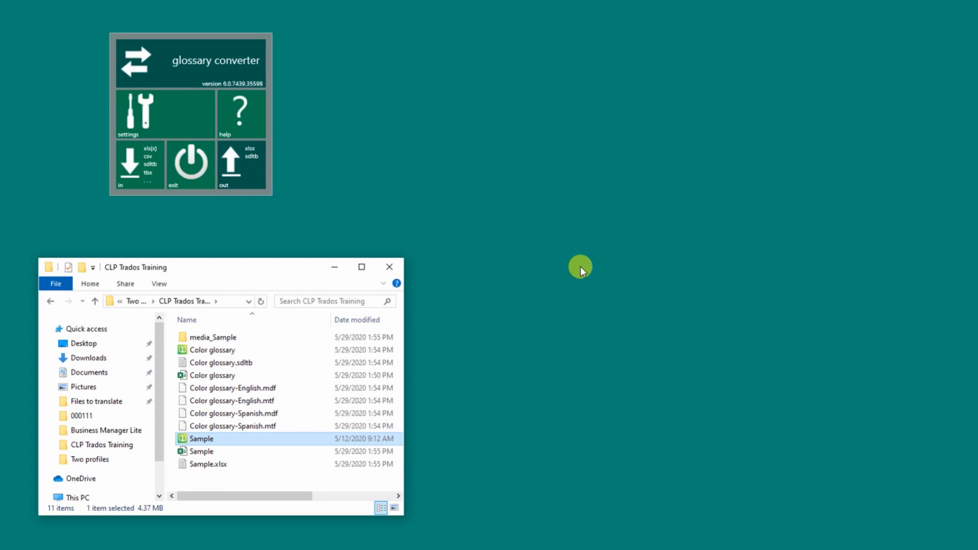
Open the converted Sample workbook in Excel and widen its window to show more columns.
{"action": "left_click", "coordinate": [210, 453]}
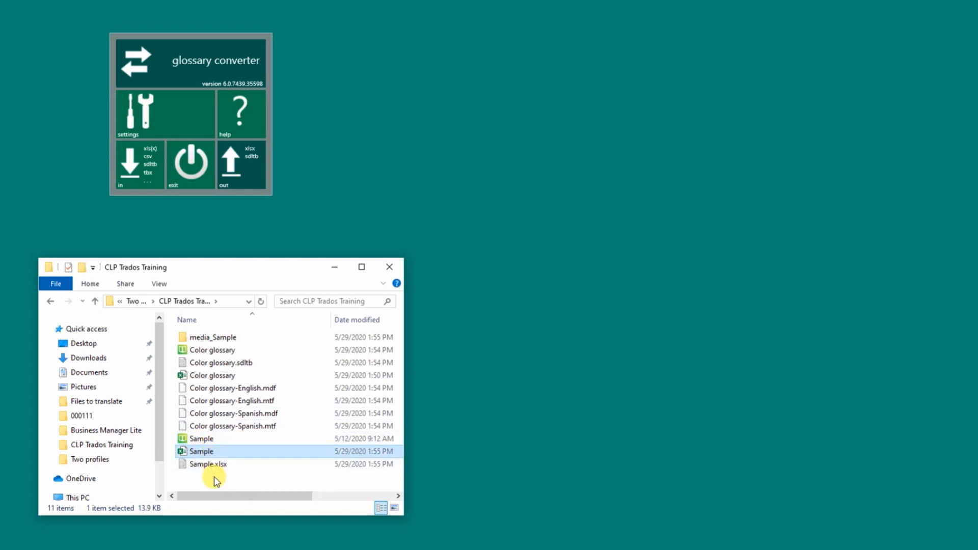
{"action": "double_click", "coordinate": [211, 454]}
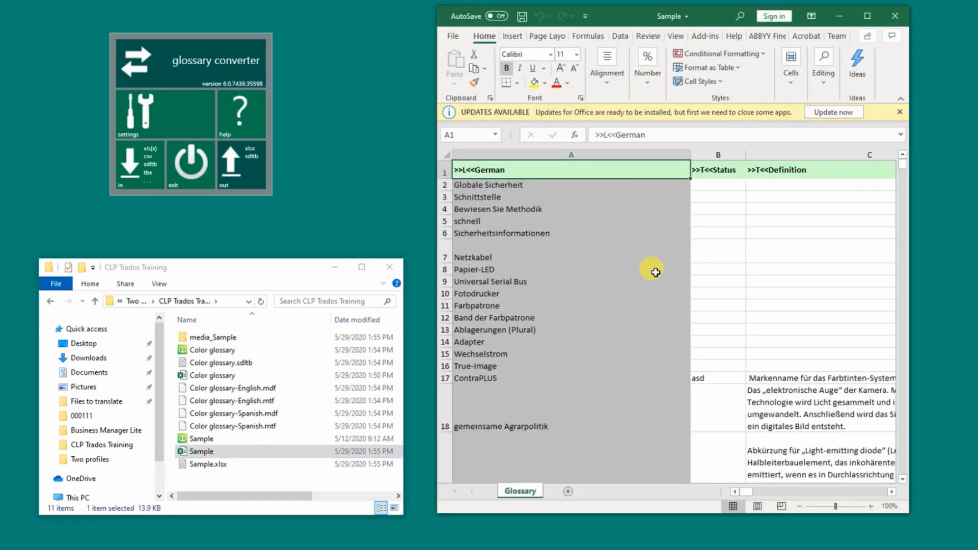
{"action": "scroll", "coordinate": [650, 270], "scroll_direction": "down", "scroll_amount": 10}
{"action": "scroll", "coordinate": [697, 265], "scroll_direction": "up", "scroll_amount": 10}
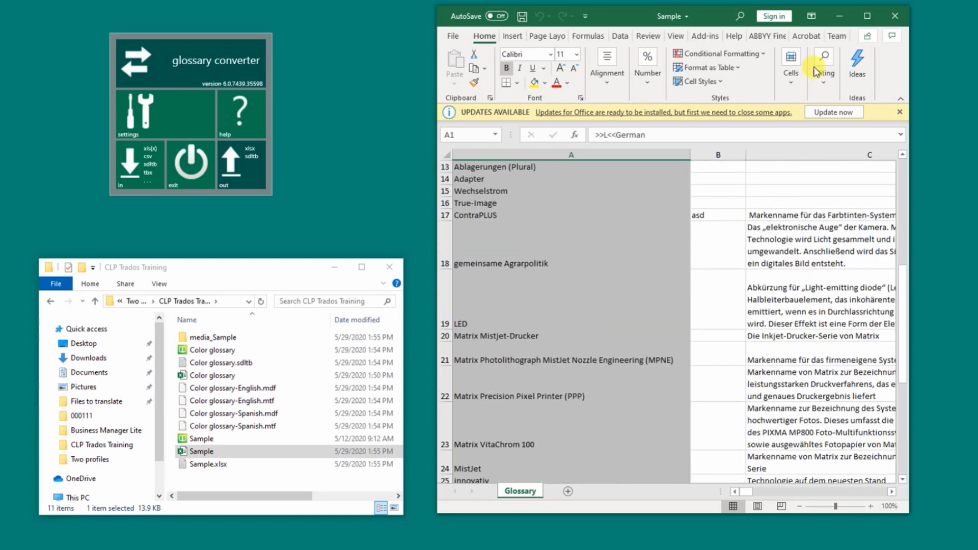
{"action": "left_click", "coordinate": [867, 16]}
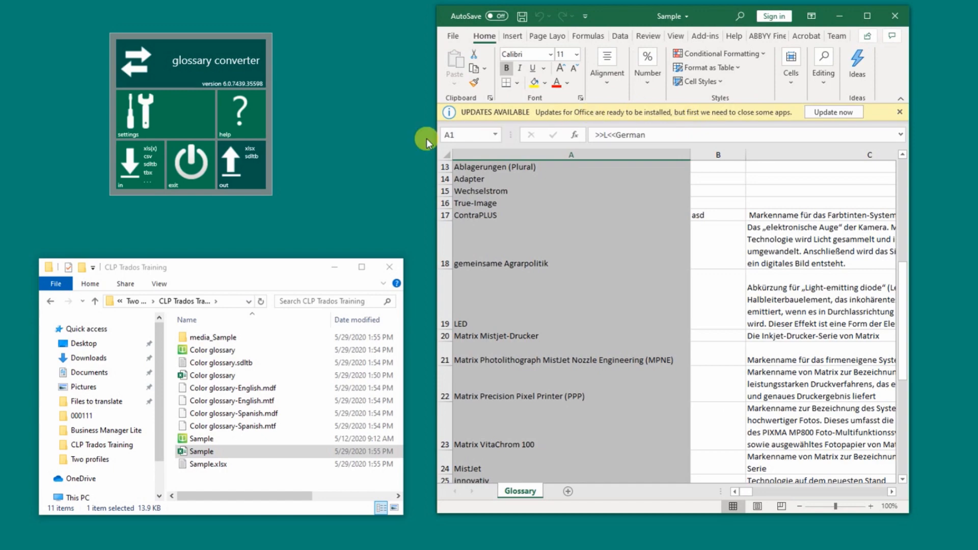
{"action": "left_click_drag", "start_coordinate": [431, 135], "coordinate": [129, 156]}
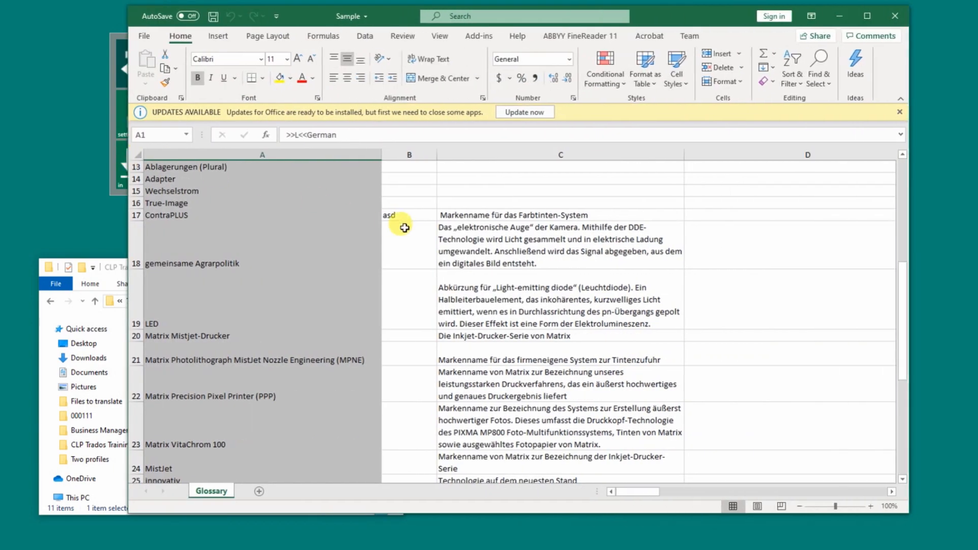
Examine the German terms, the Definition and Notes fields, and the English terms in the Sample workbook, and close it.
{"action": "scroll", "coordinate": [403, 224], "scroll_direction": "down", "scroll_amount": 5}
{"action": "scroll", "coordinate": [405, 228], "scroll_direction": "up", "scroll_amount": 9}
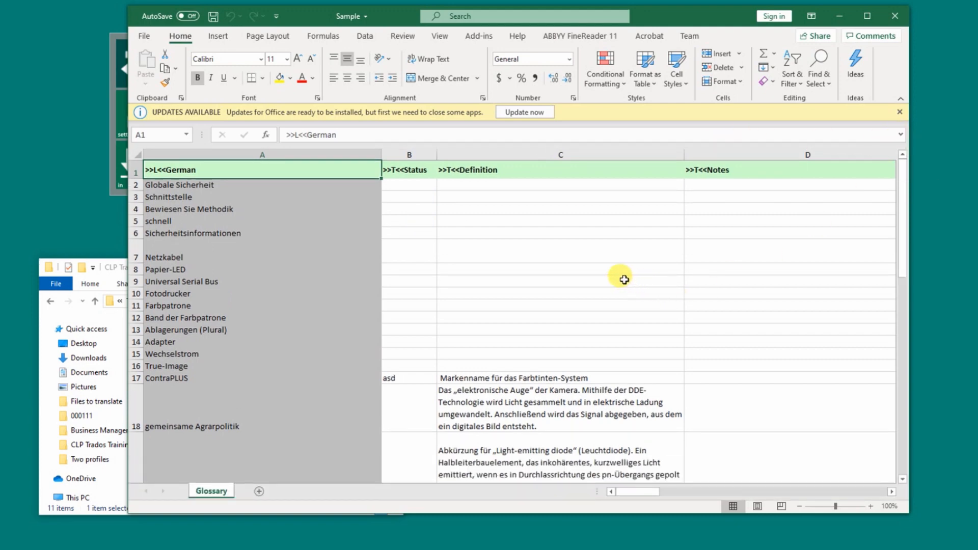
{"action": "scroll", "coordinate": [614, 276], "scroll_direction": "down", "scroll_amount": 2}
{"action": "scroll", "coordinate": [612, 275], "scroll_direction": "down", "scroll_amount": 7}
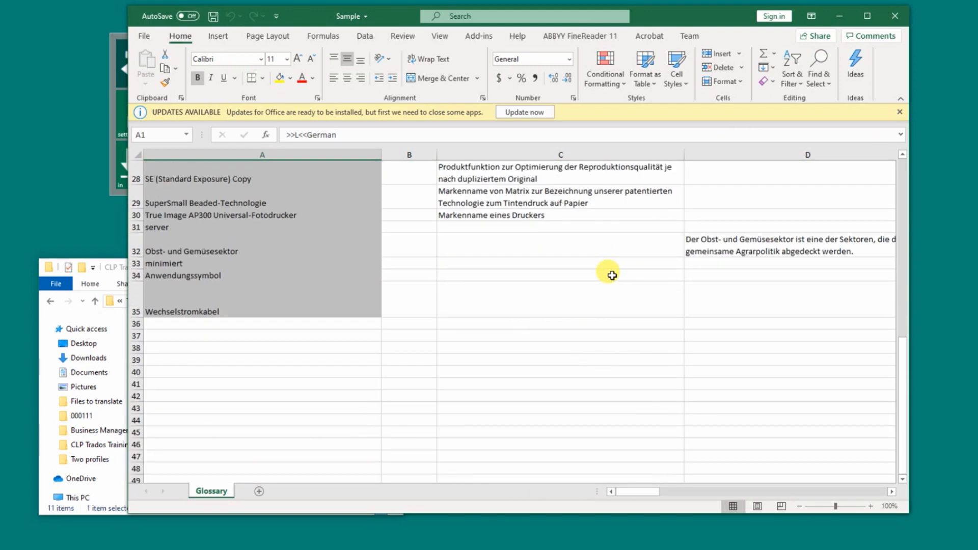
{"action": "mouse_move", "coordinate": [654, 491]}
{"action": "left_mouse_down"}
{"action": "mouse_move", "coordinate": [891, 476]}
{"action": "mouse_move", "coordinate": [647, 497]}
{"action": "left_mouse_up"}
{"action": "scroll", "coordinate": [690, 367], "scroll_direction": "up", "scroll_amount": 9}
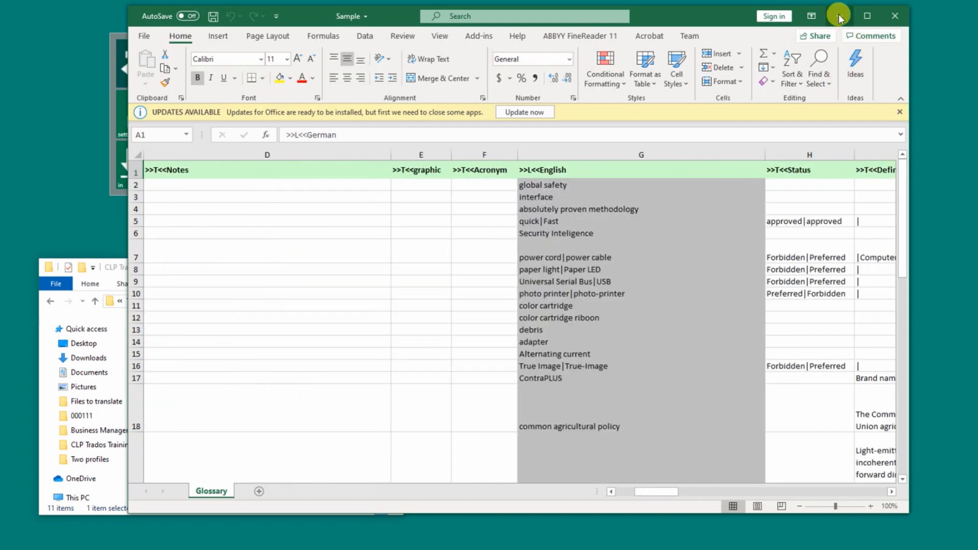
{"action": "left_click", "coordinate": [897, 16]}
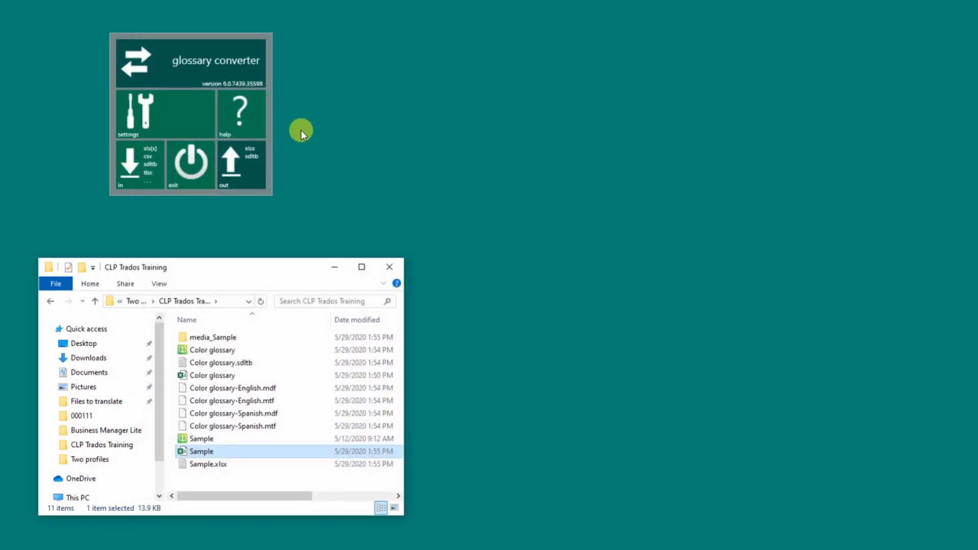